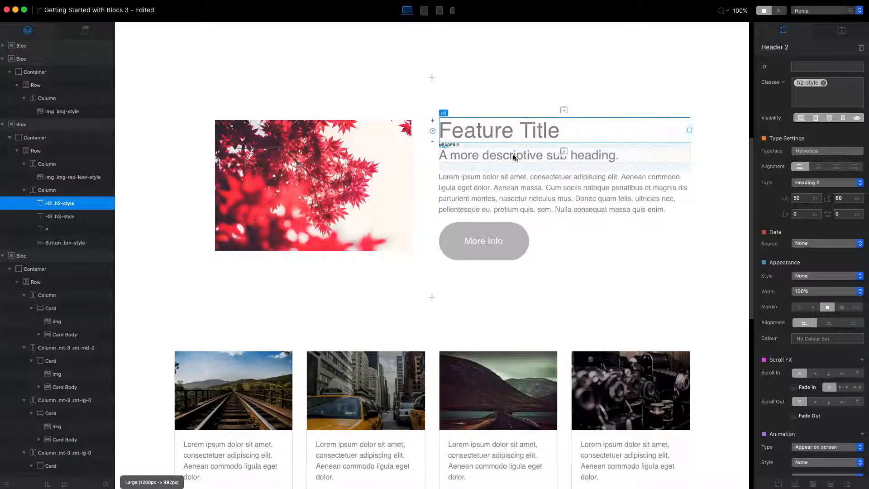
- Add extra space above the red leaves image next to the Feature Title text
left_click(392, 181)
left_click_drag(318, 120, 319, 136)
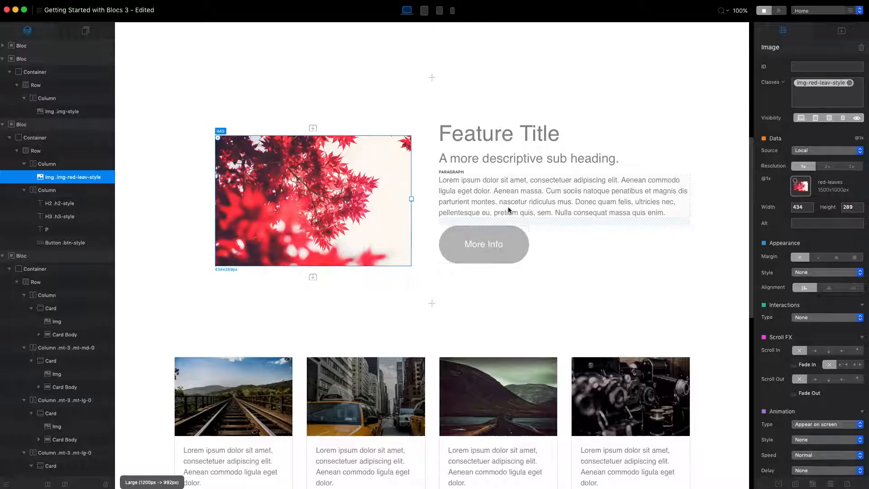
- Set the font size of the paragraph under the Feature Title sub heading to 20 px
left_click(509, 210)
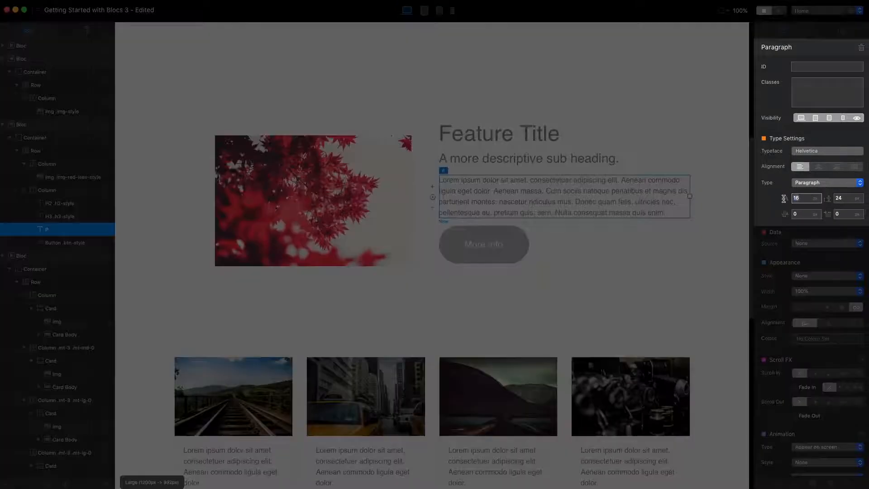
type("20")
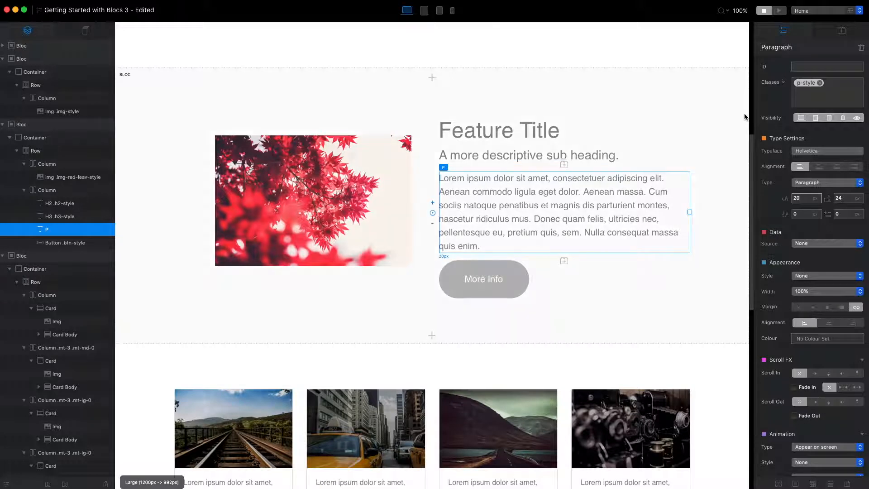
scroll(703, 143, "down", 3)
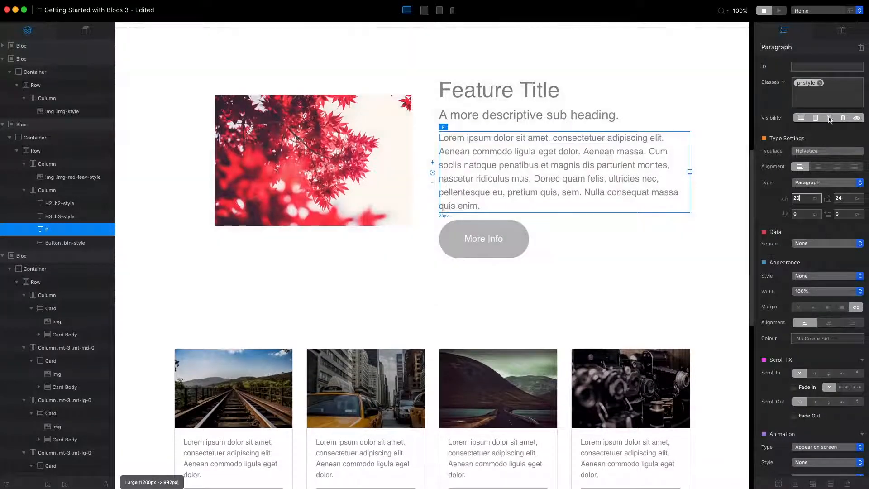
- Remove the p-style class from the feature paragraph
left_click(820, 82)
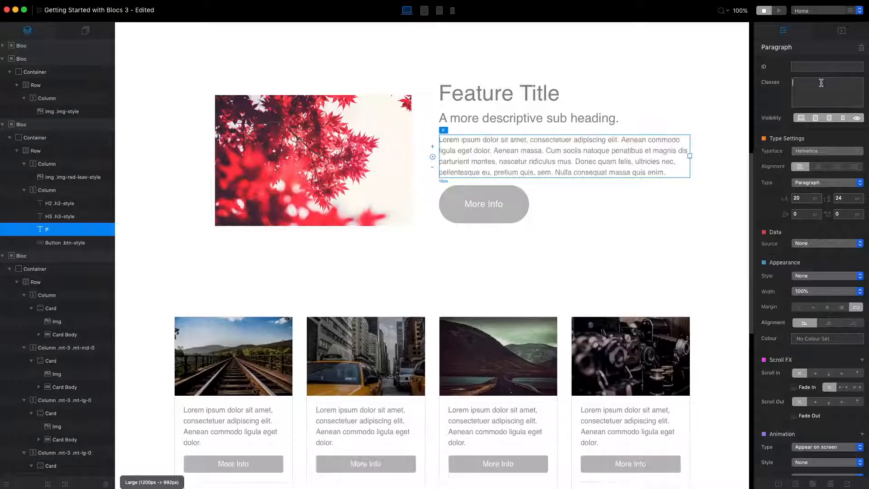
left_click(520, 163)
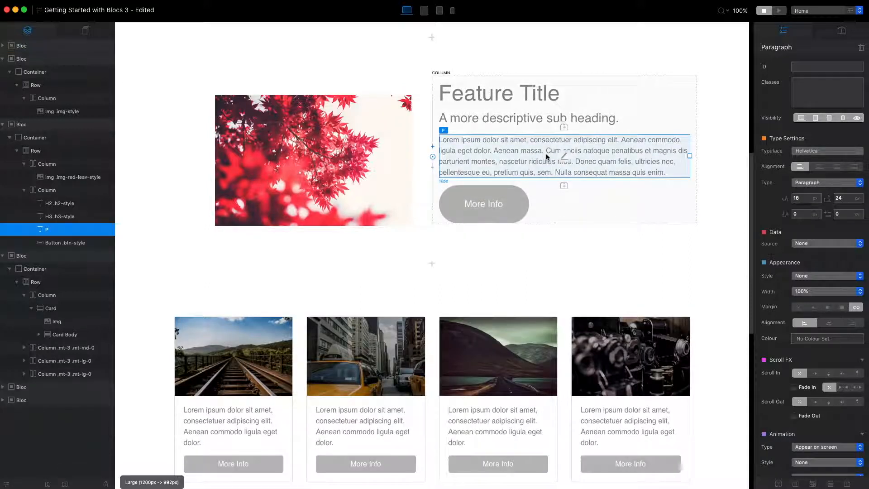
- Shrink the railway tracks image in the first card to about 195 px wide and round its corners
scroll(546, 157, "down", 3)
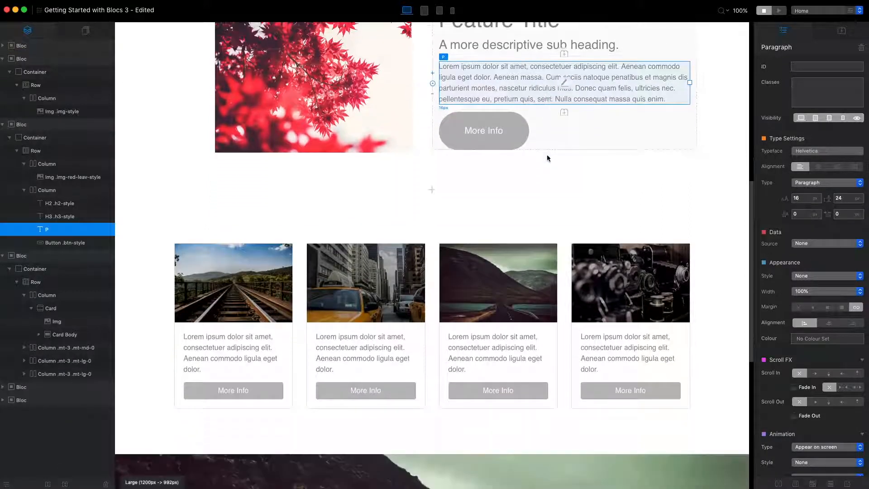
left_click(290, 273)
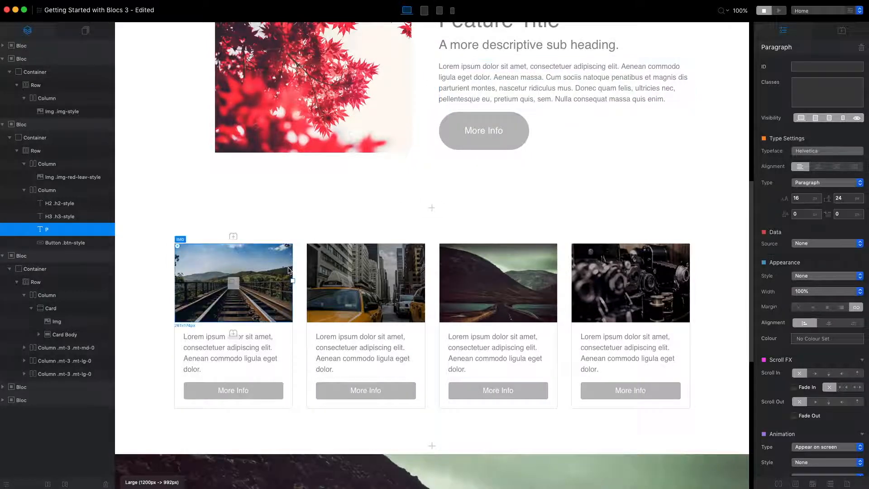
left_click_drag(293, 280, 264, 284)
left_click_drag(192, 256, 224, 283)
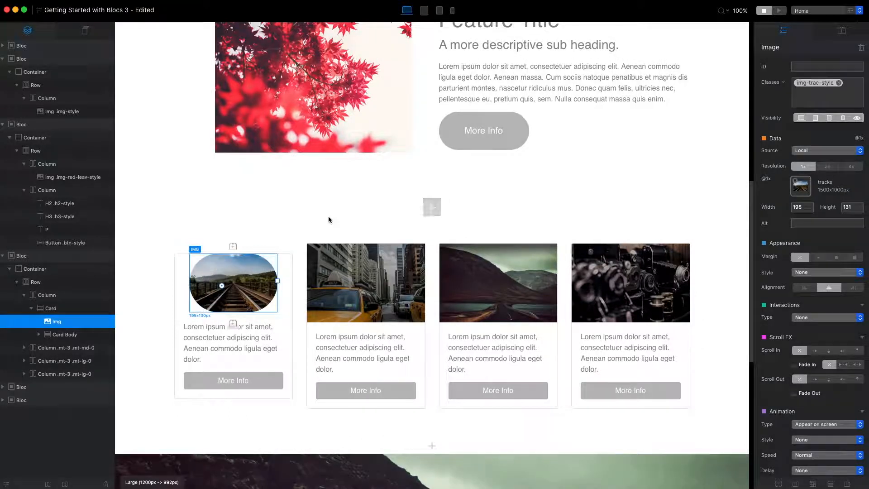
- Duplicate the first card's column with the rounded railway tracks image
left_click(295, 270)
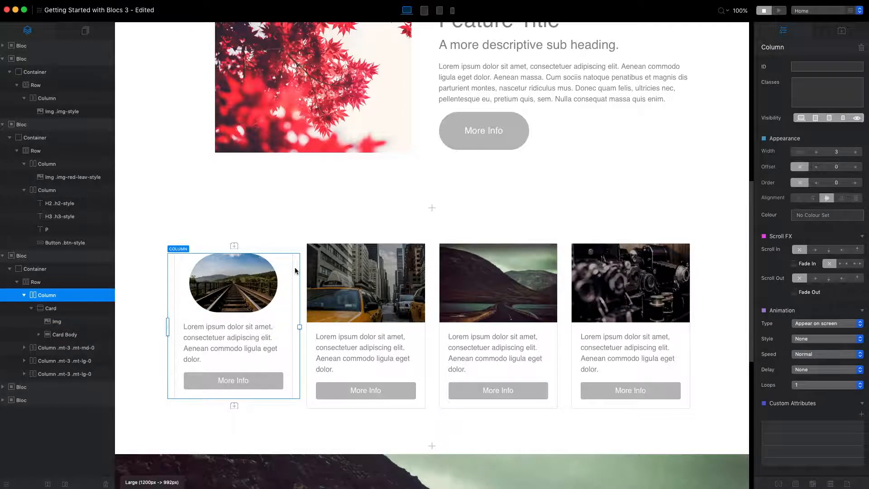
key("super+d")
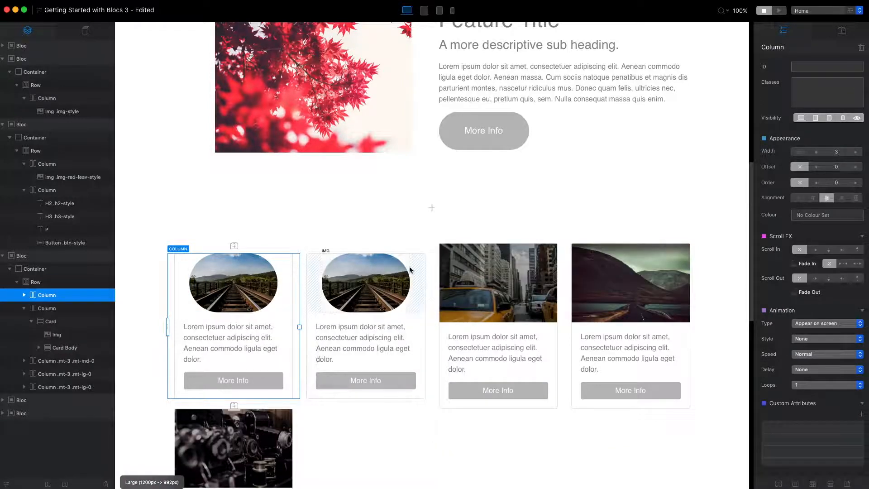
left_click(427, 270)
- Remove the img-trac-style class from the duplicated card's image and delete the original first card column
left_click(270, 281)
left_click(358, 278)
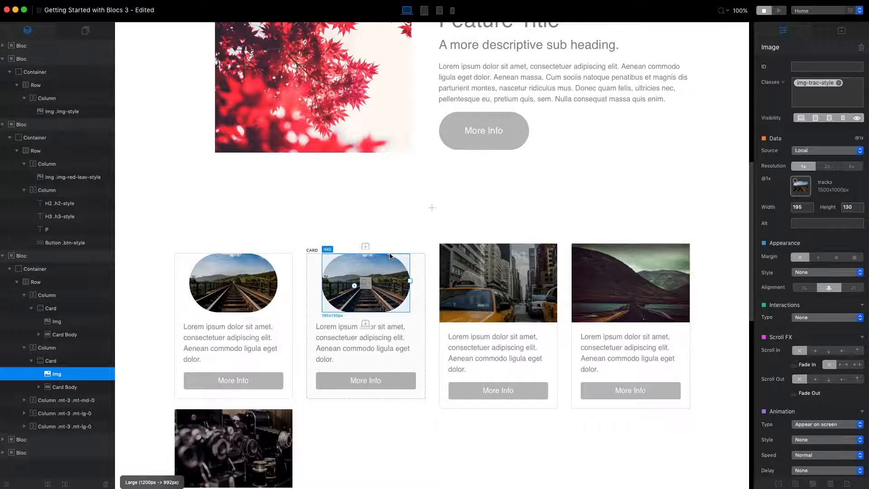
left_click(840, 84)
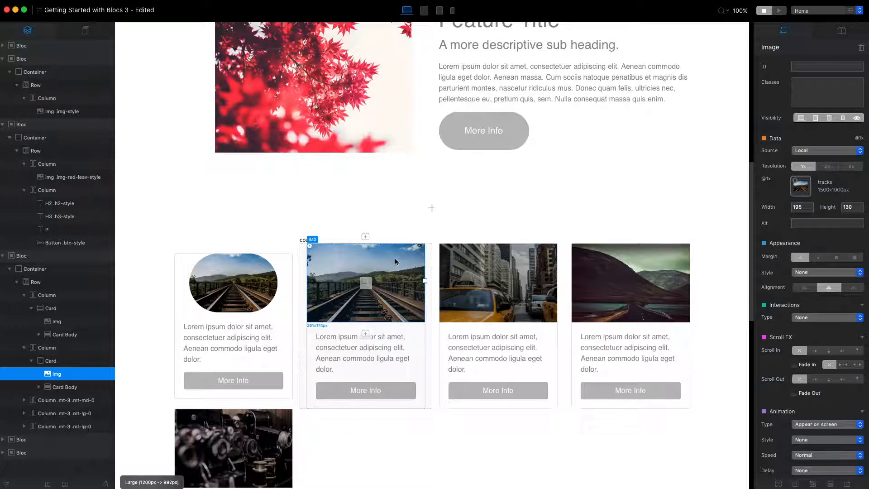
left_click(297, 279)
key("Delete")
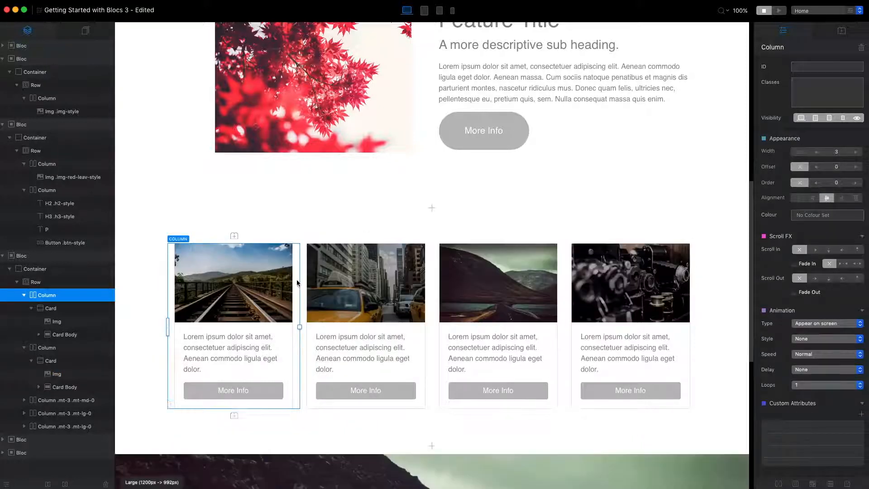
- Assign a new class named eldar-thumbnail to the railway tracks image in the first card
scroll(297, 279, "down", 5)
scroll(292, 250, "up", 3)
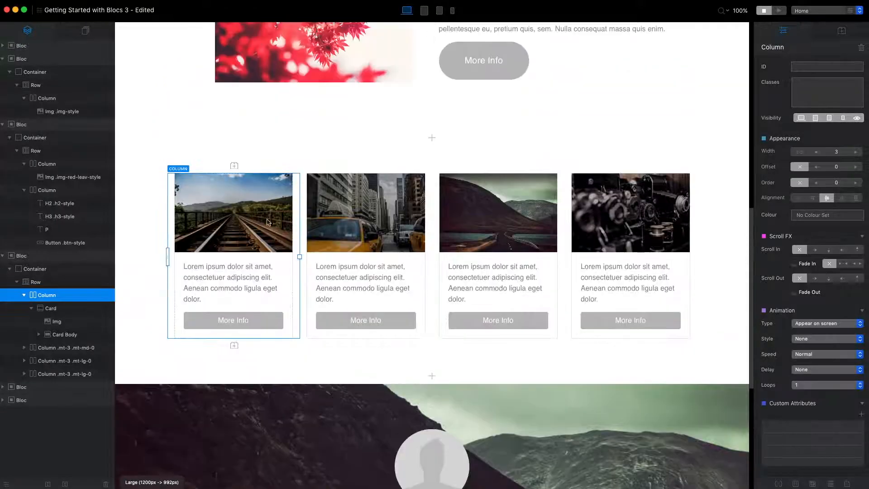
left_click(258, 213)
left_click(816, 89)
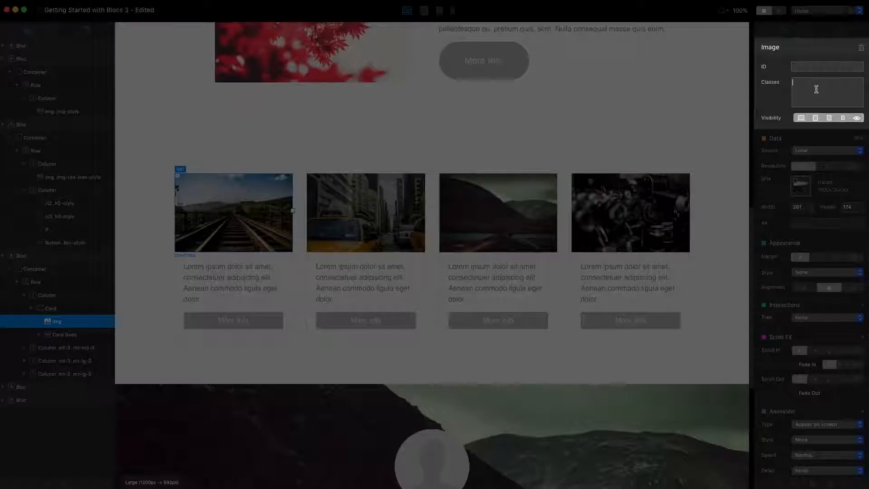
type("eldar")
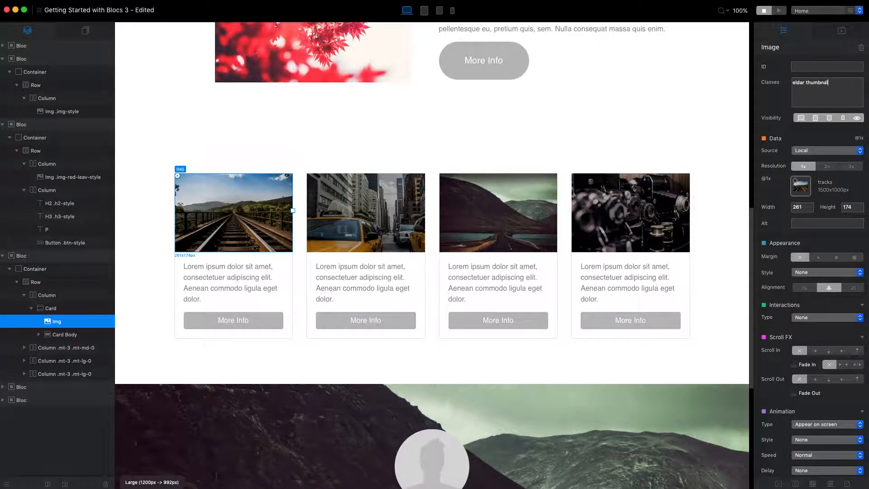
type(" thumbnail")
key("Return")
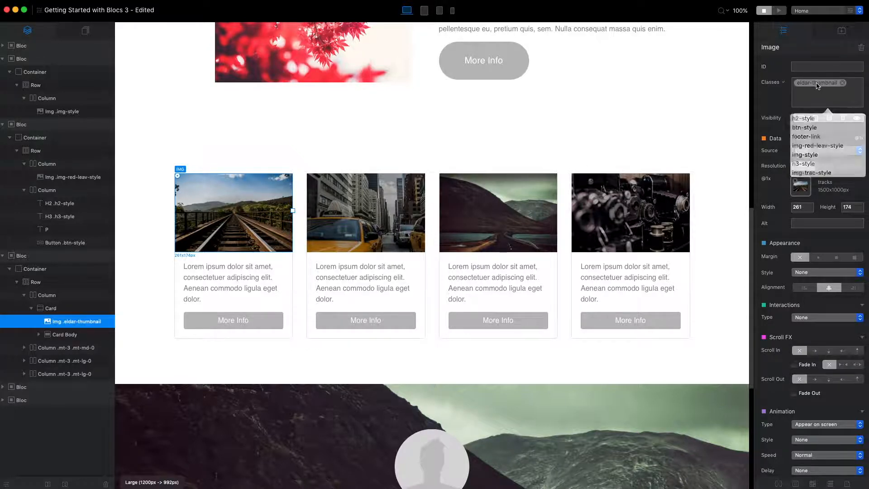
- Open the eldar-thumbnail class for editing and review its layout, background, typography and shadow settings
left_click(817, 85)
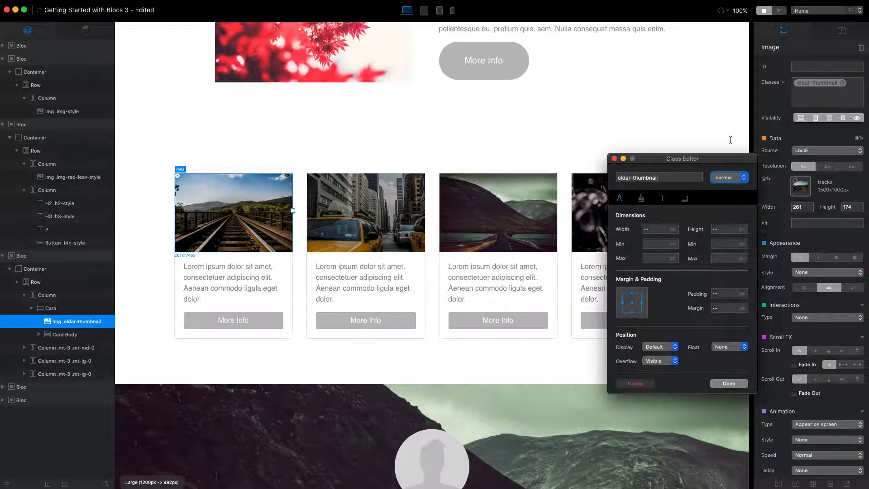
left_click_drag(720, 161, 676, 122)
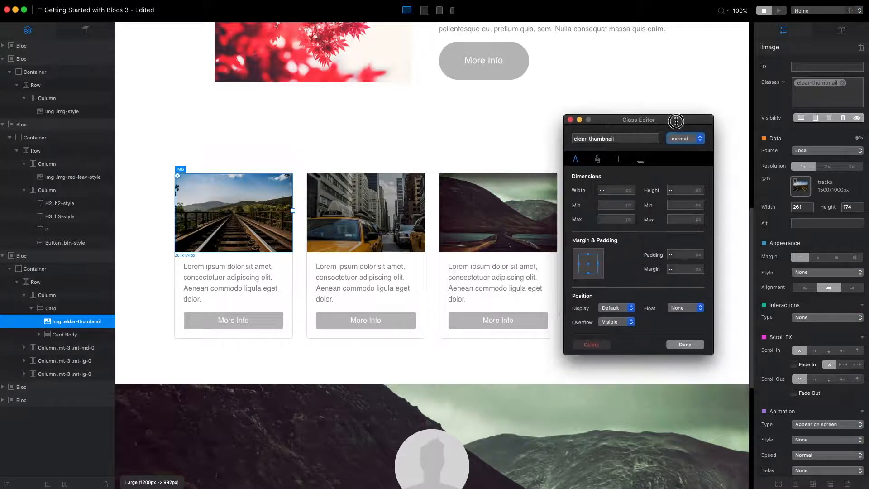
left_click(597, 159)
left_click(622, 159)
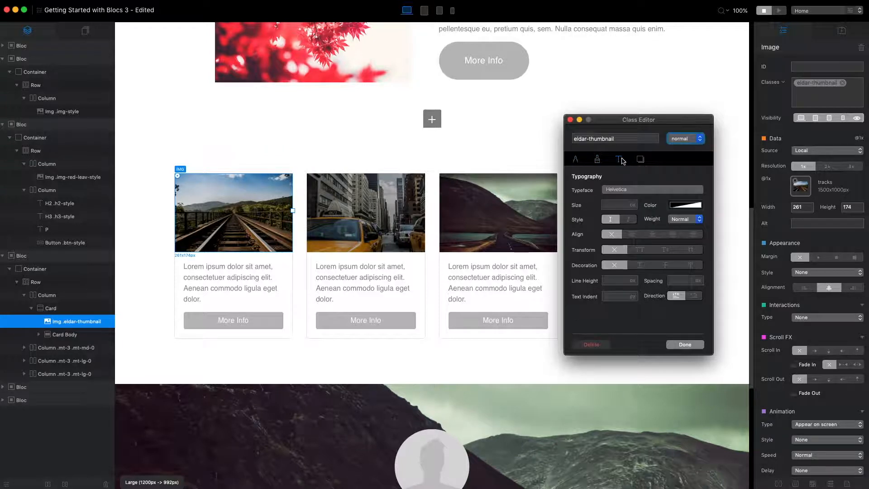
left_click(641, 159)
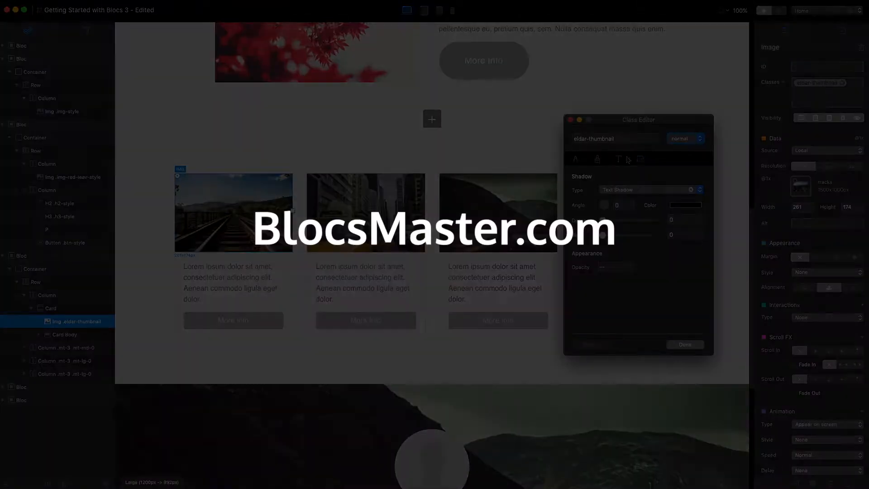
left_click(578, 161)
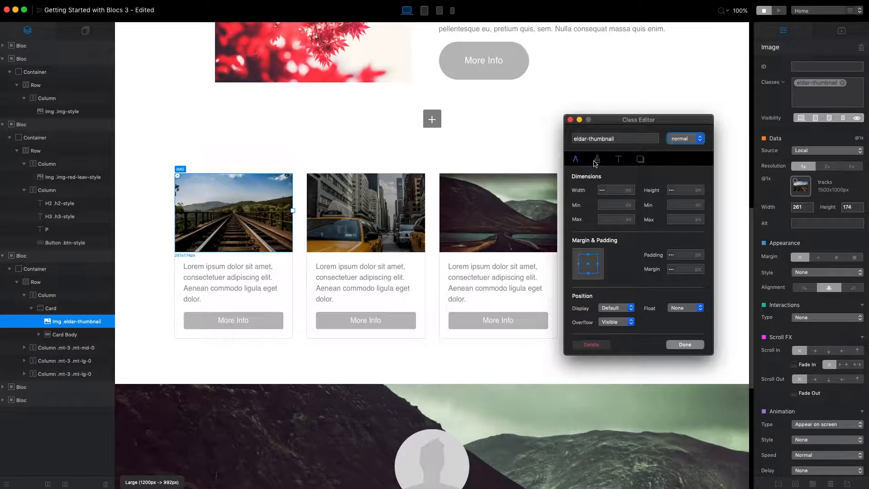
- Give the eldar-thumbnail class a solid border with a width of 10 px
left_click(595, 163)
left_click(678, 293)
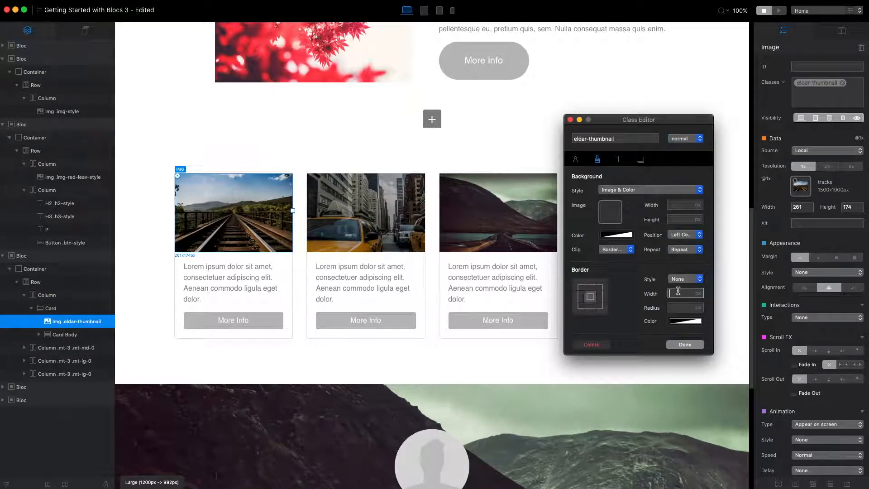
left_click(683, 279)
left_click(691, 265)
- Set the border colour of the eldar-thumbnail class to Snow from the Crayons palette
left_click(685, 321)
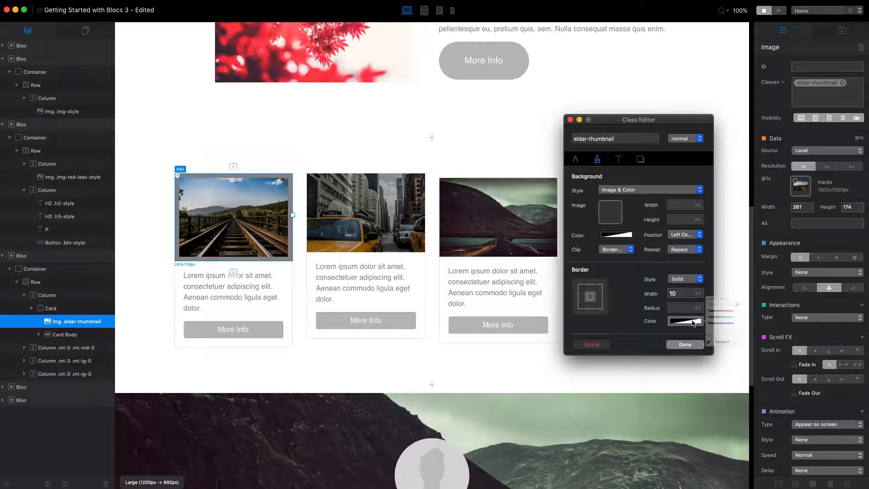
left_click(762, 251)
left_click(747, 252)
scroll(743, 313, "down", 2)
scroll(738, 337, "down", 1)
left_click(734, 347)
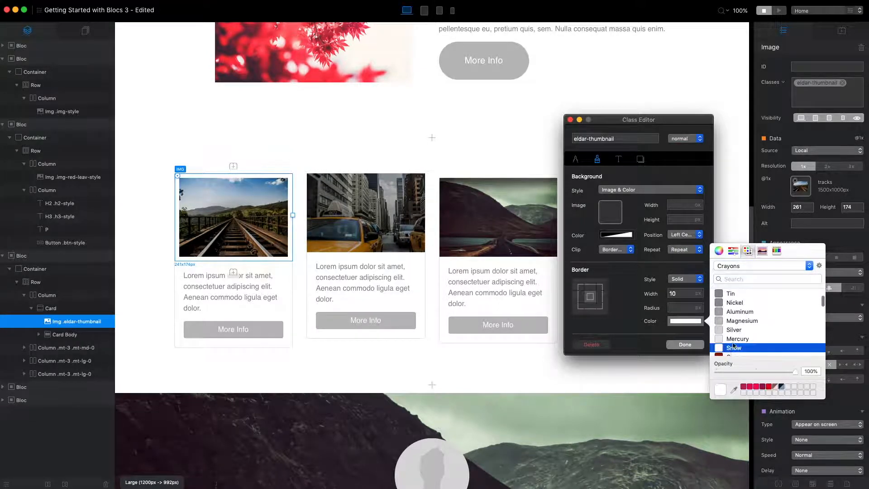
- Add a box shadow to the eldar-thumbnail class with distance 15 and blur 18
left_click(640, 160)
left_click(641, 160)
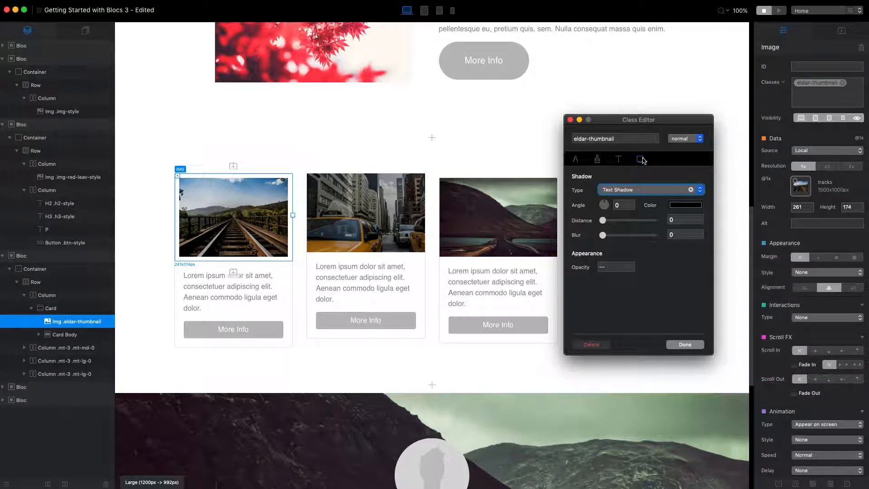
left_click(662, 189)
left_click(648, 196)
left_click_drag(603, 235, 613, 221)
- Lower the box shadow colour's opacity to 24% and finish editing the eldar-thumbnail class
left_click(685, 205)
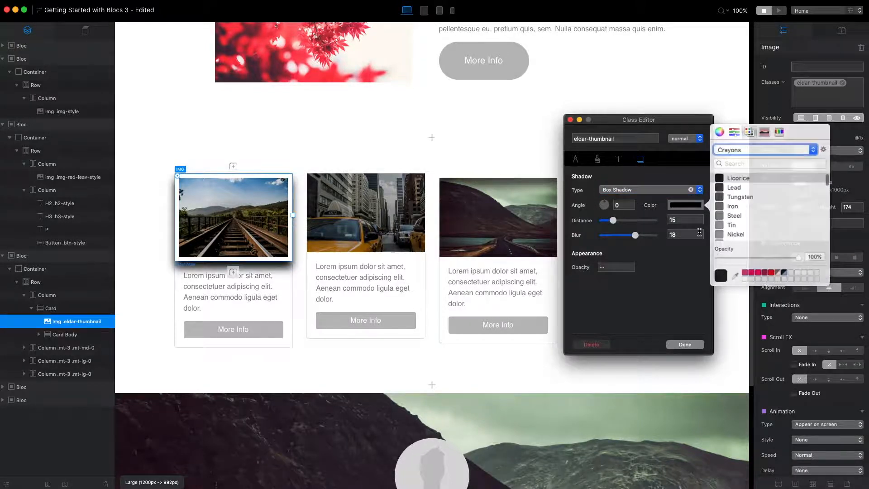
left_click_drag(754, 254, 736, 254)
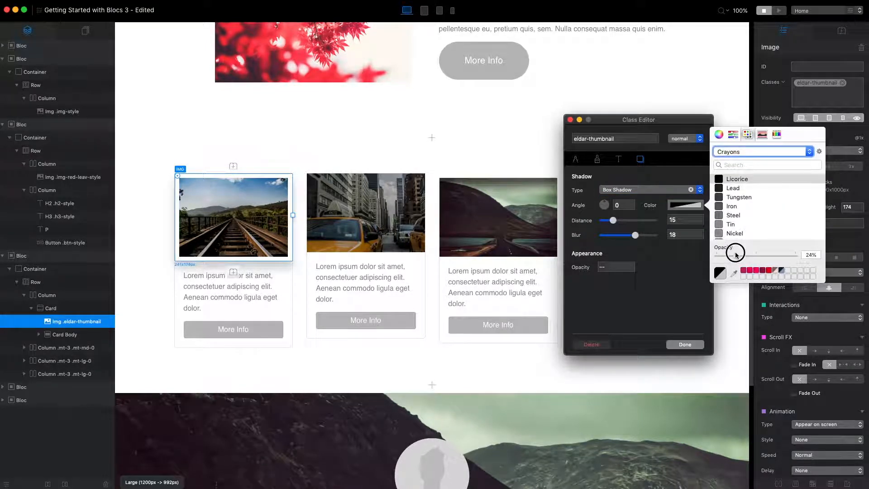
left_click(576, 159)
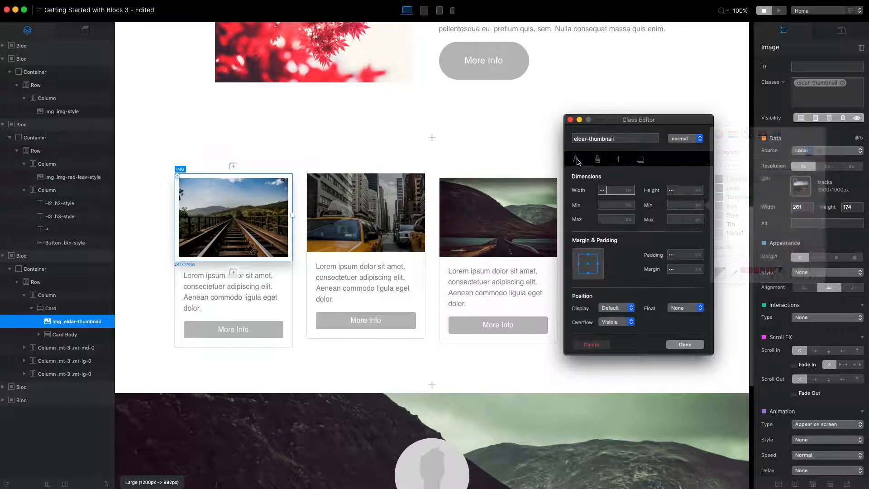
left_click(685, 345)
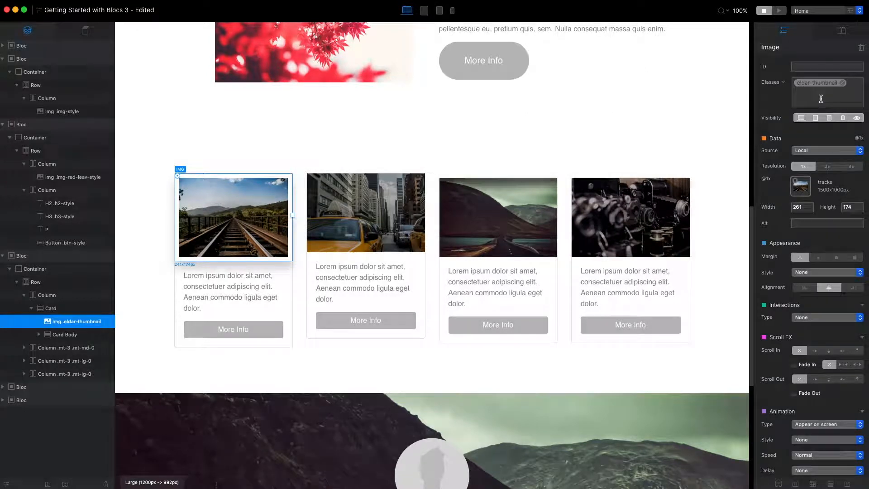
left_click(356, 149)
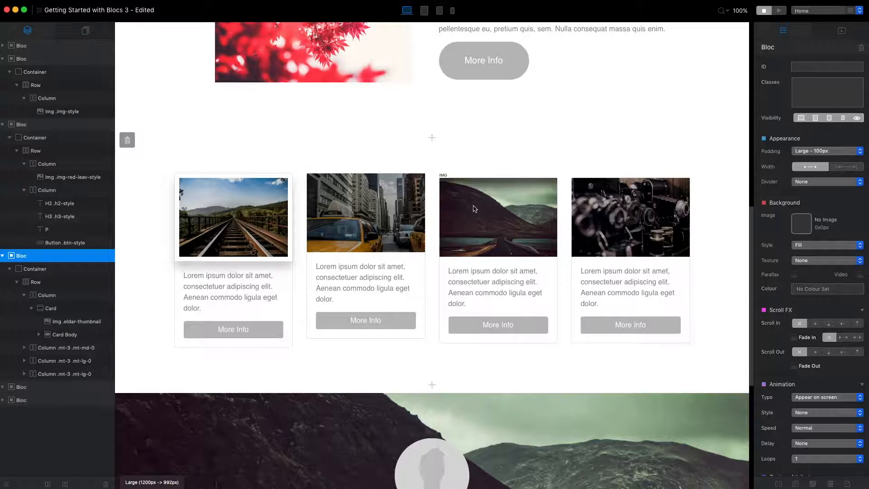
- Remove the img-red-leav-style class from the red leaves image beside the Feature Title
scroll(564, 198, "up", 4)
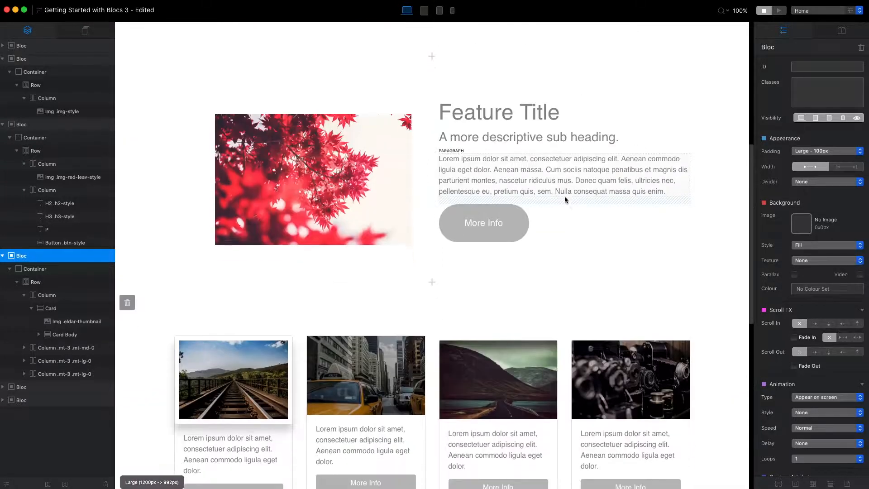
left_click(338, 162)
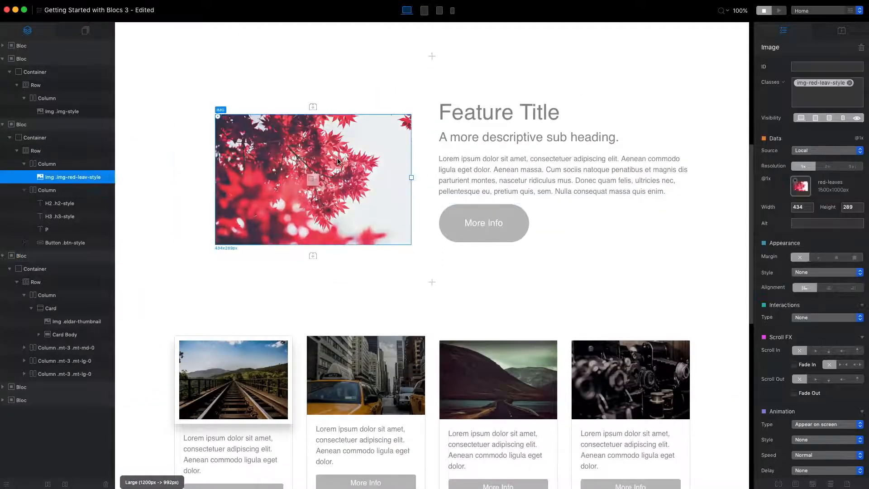
left_click(851, 84)
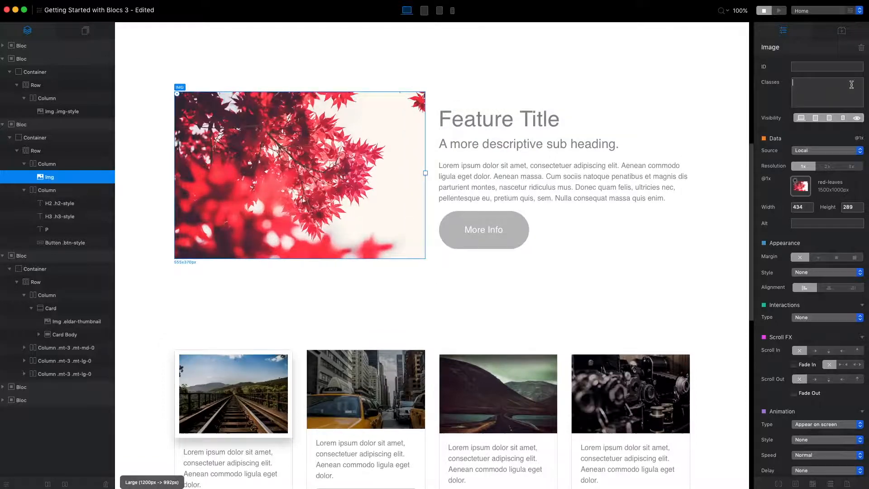
- Apply the existing eldar-thumbnail class to the red leaves image beside the Feature Title
type("el")
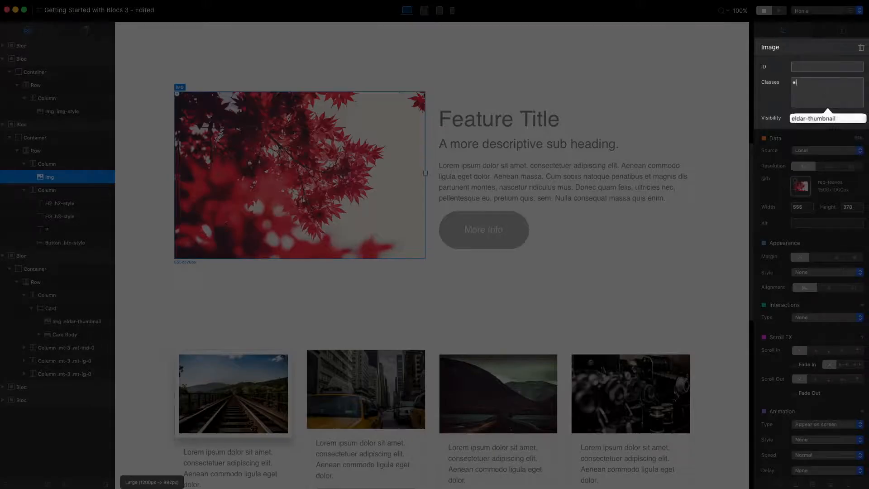
type("dar")
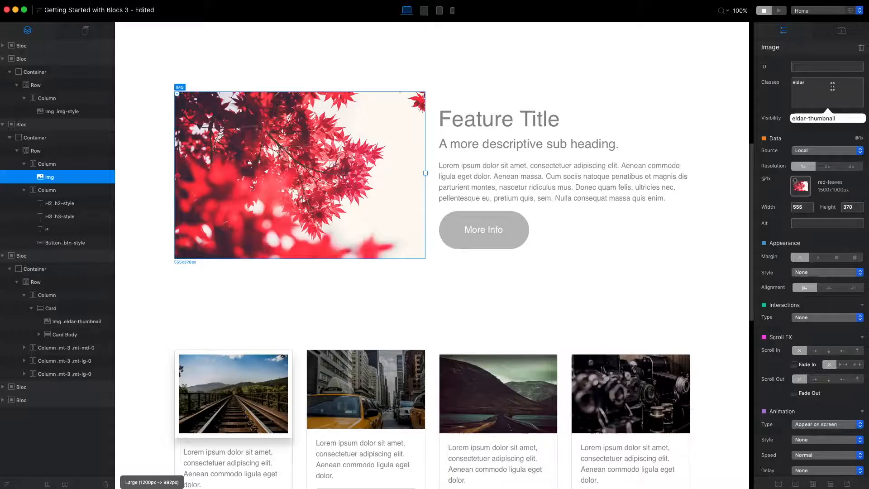
left_click(832, 118)
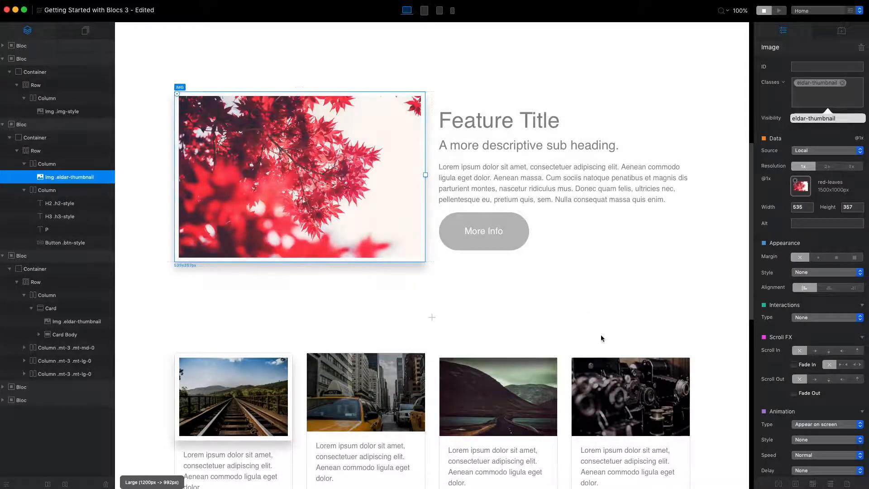
- Assign the eldar-thumbnail class to the newyork taxi image in the second card
left_click(362, 389)
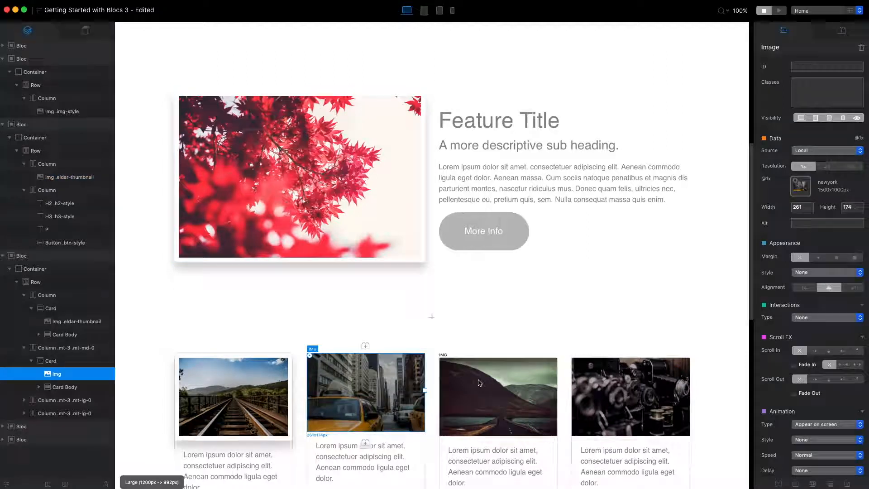
scroll(664, 244, "down", 1)
left_click(839, 85)
type("e")
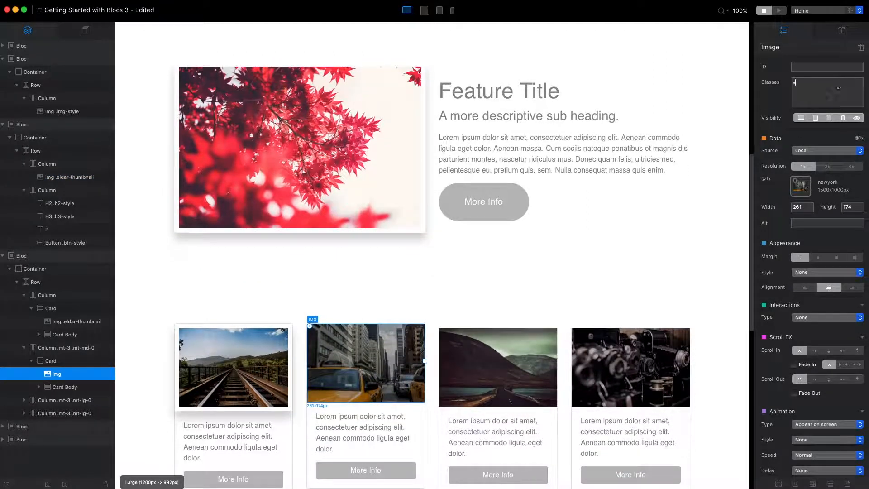
type("ldar")
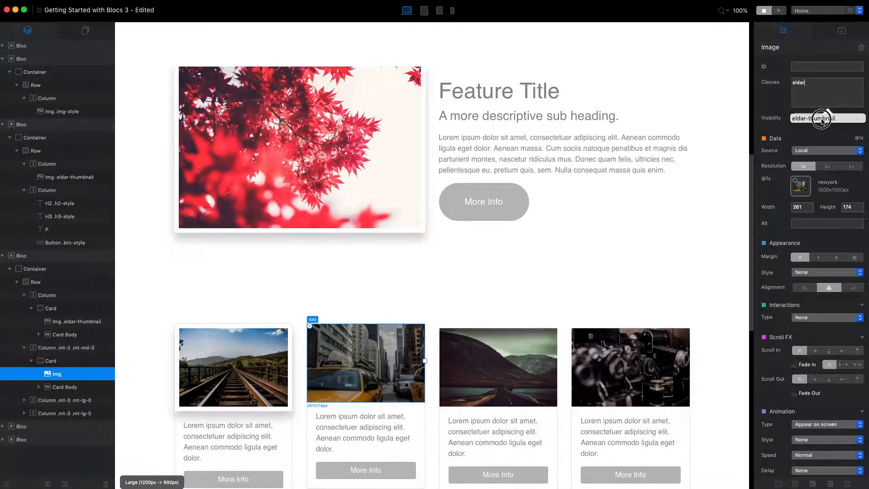
left_click(823, 118)
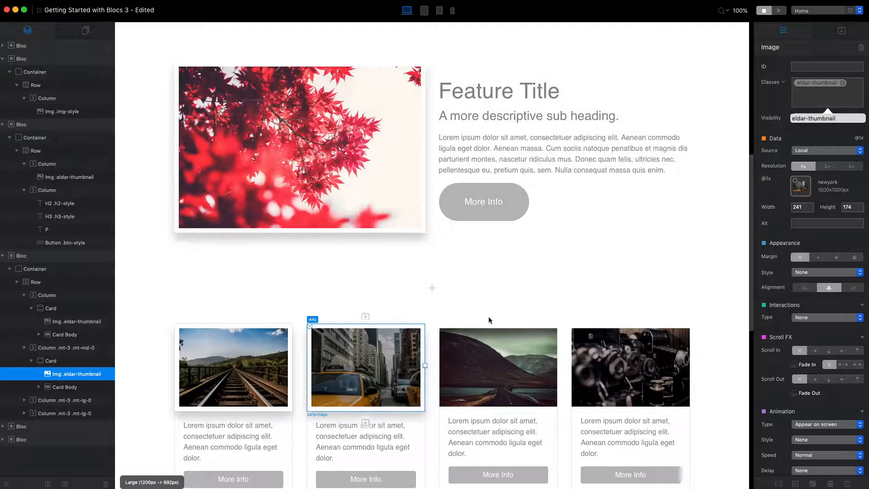
- Give the eldar-thumbnail class a bottom margin of 18 px and finish editing the class
scroll(523, 299, "down", 2)
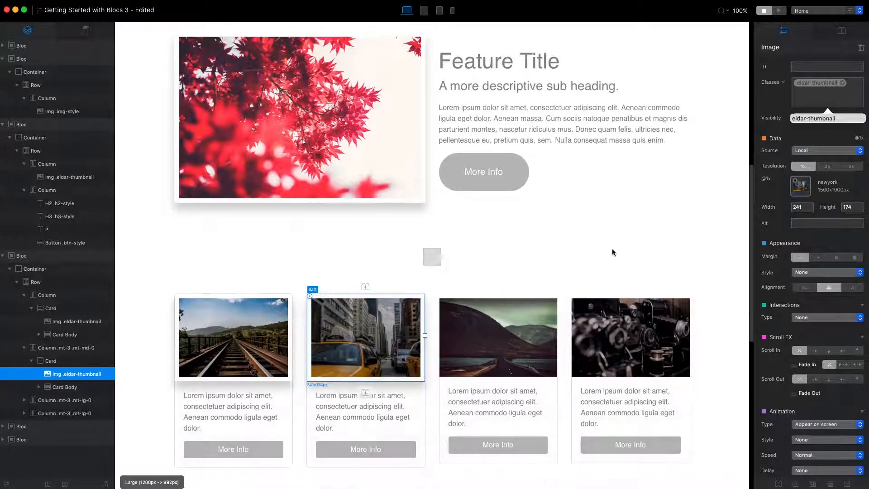
double_click(813, 84)
left_click_drag(638, 119, 604, 132)
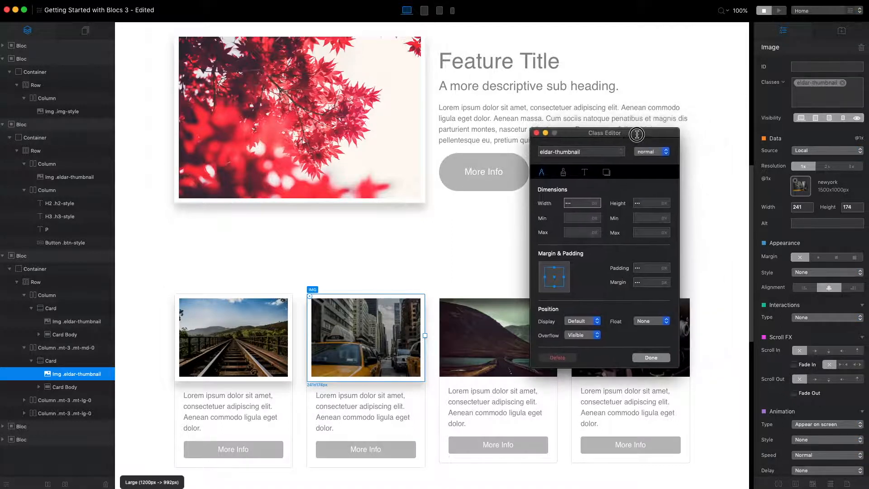
left_click(555, 286)
left_click(651, 282)
left_click(638, 282)
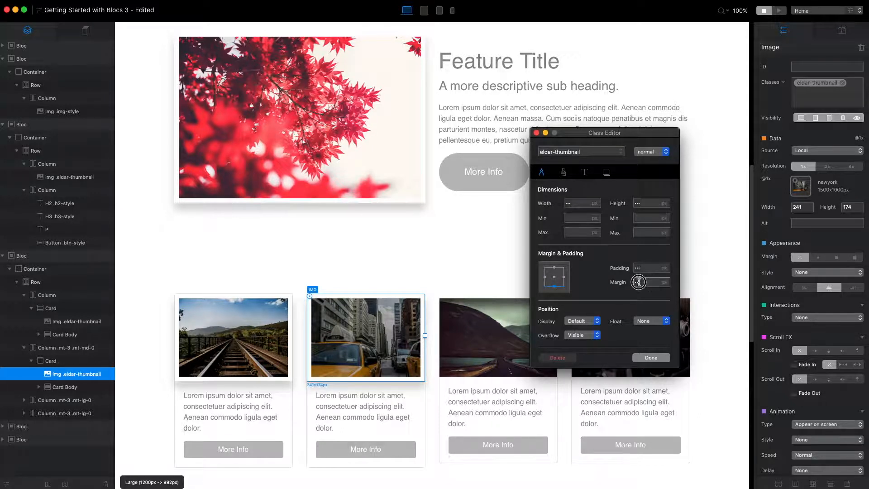
left_click_drag(584, 301, 591, 301)
left_click(651, 358)
- Reopen the eldar-thumbnail class from the red leaves image and select only its bottom margin for editing
left_click(373, 177)
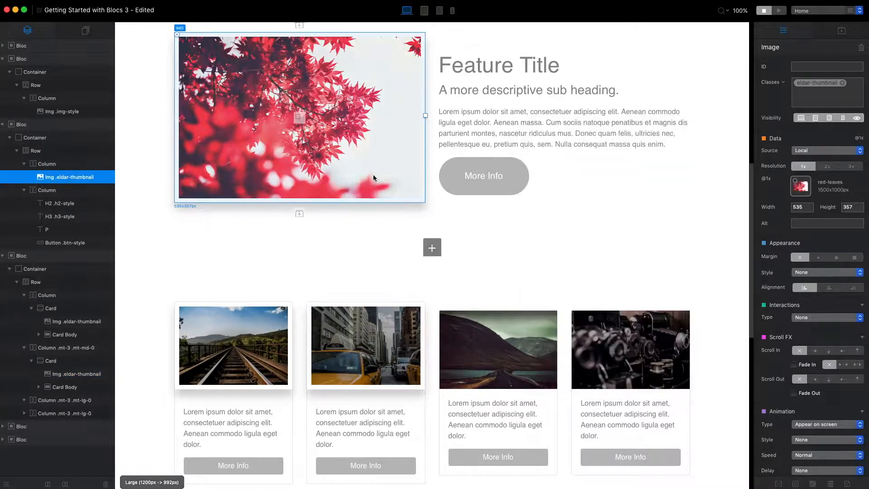
left_click(806, 91)
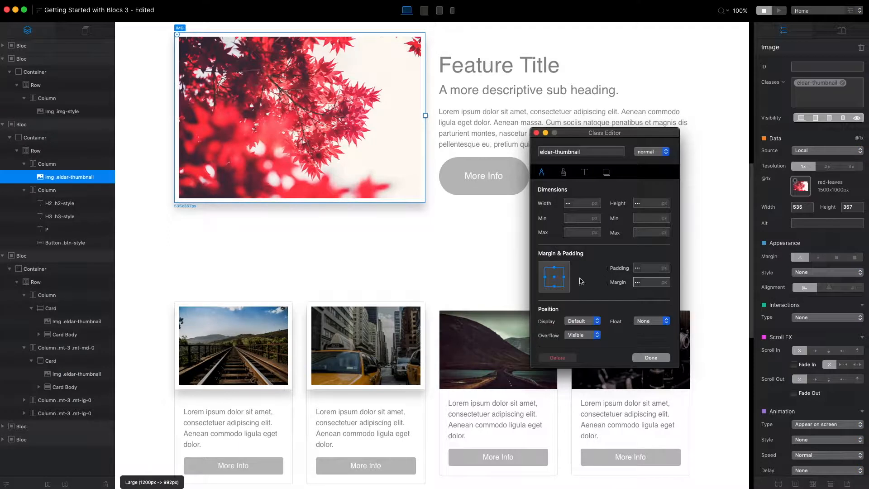
left_click(554, 286)
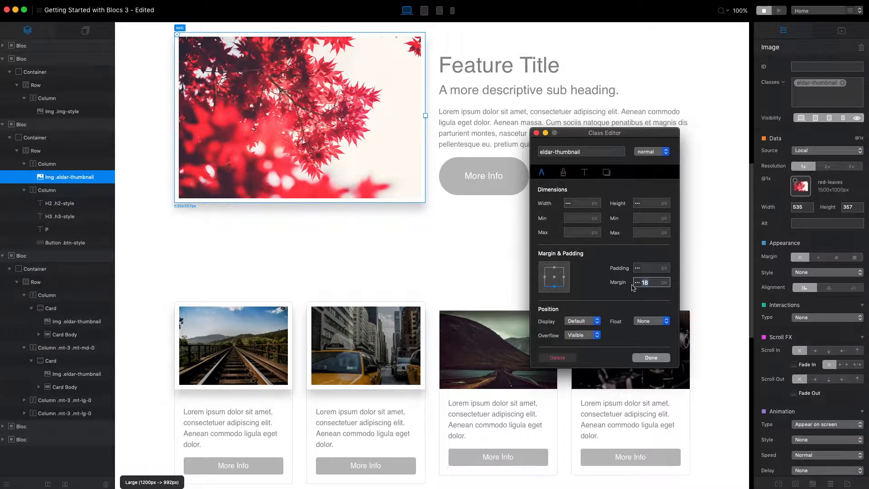